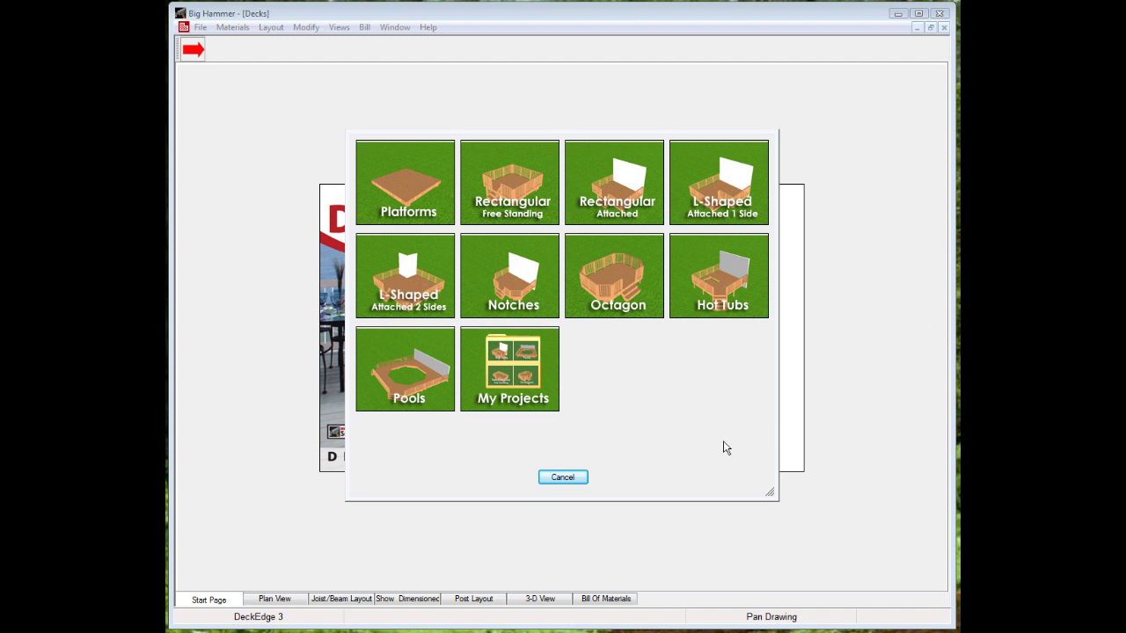
Show the Platforms project sizes: 10x10, 12x10, 16x12 and 16x16.
left_click(415, 181)
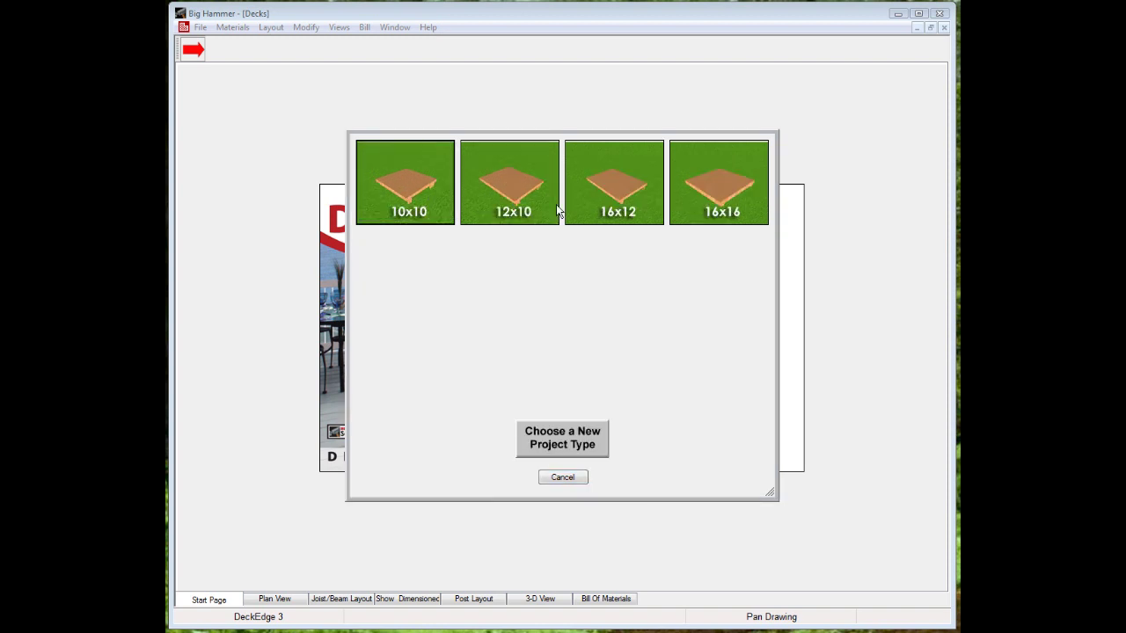
Create a 16x12 platform deck, which appears as Deck 1 on the plan grid.
left_click(613, 191)
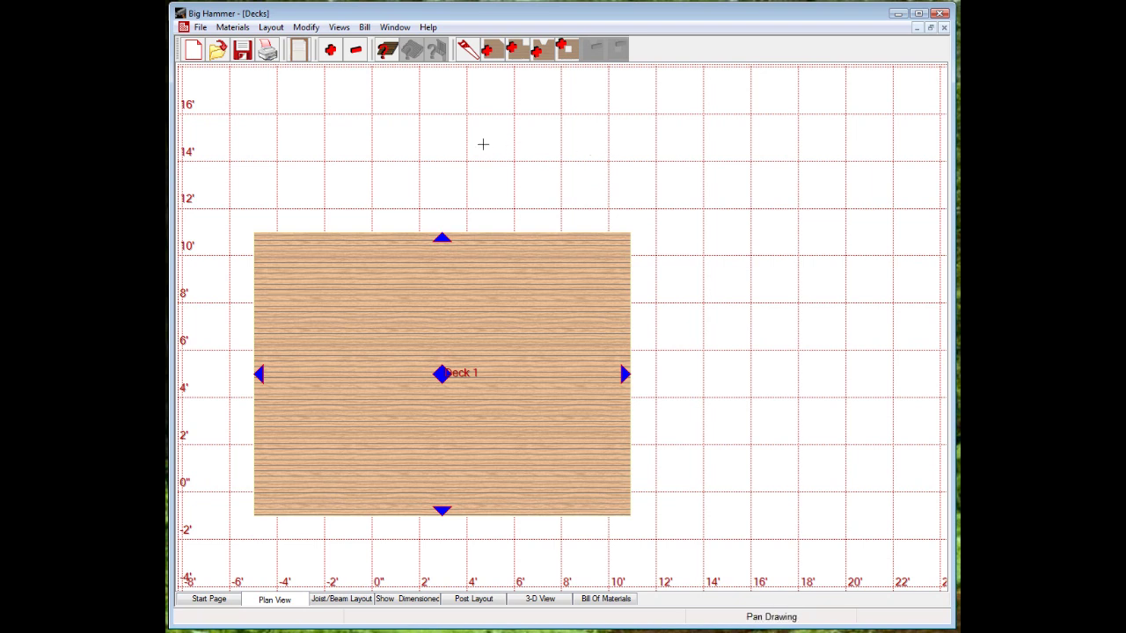
Customize Deck 1 to use Beam to Side of Post construction and view its materials.
left_click(308, 27)
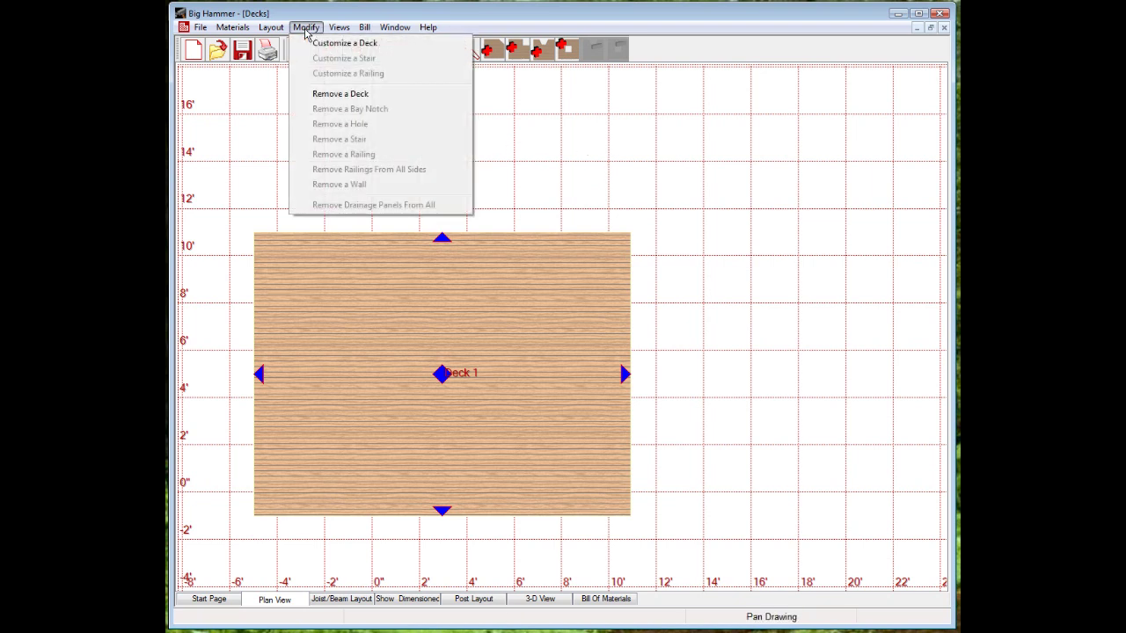
left_click(337, 44)
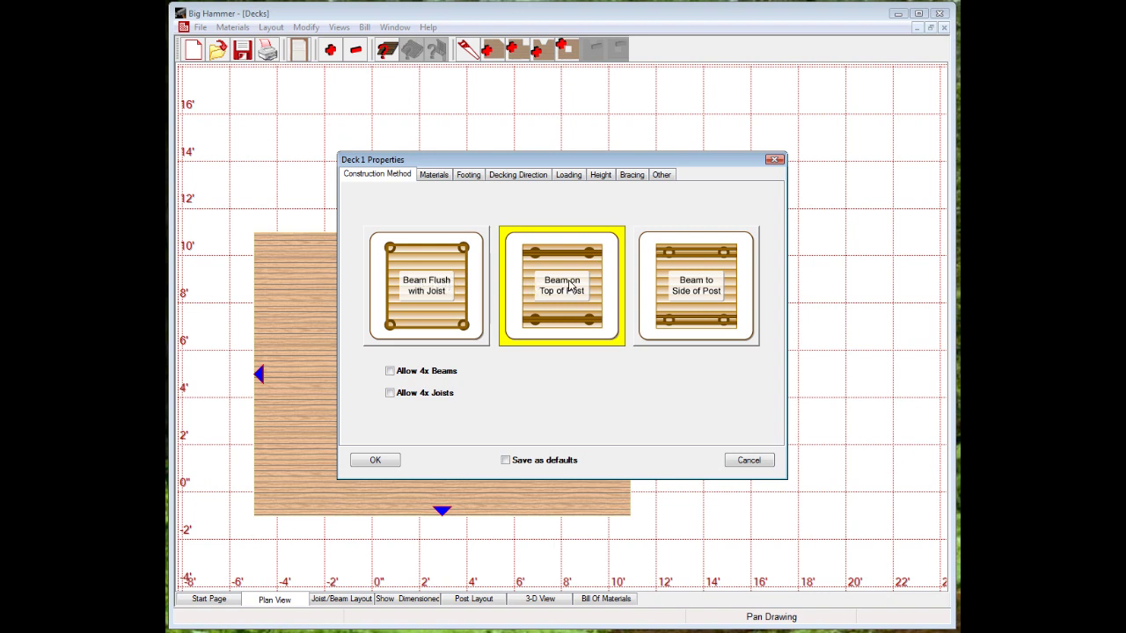
left_click(708, 281)
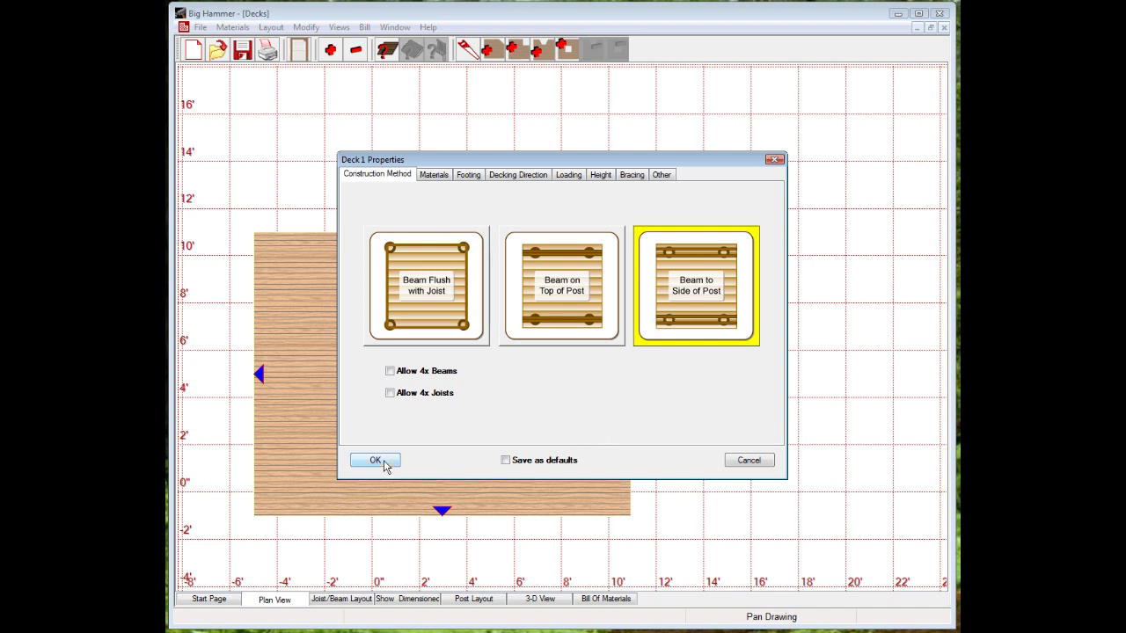
left_click(440, 176)
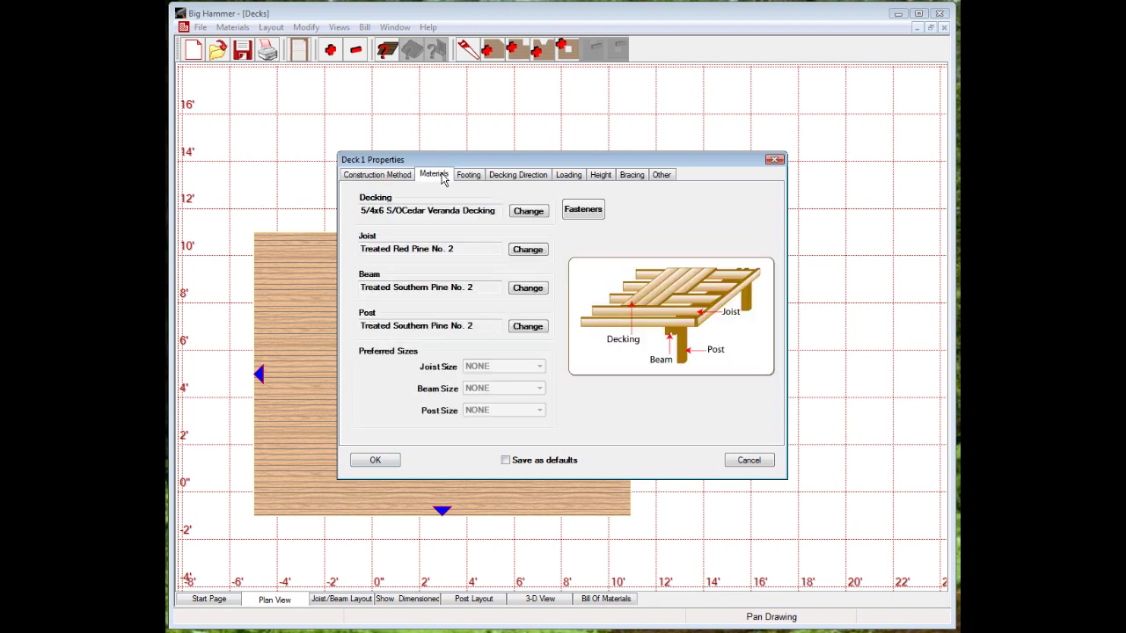
Change Deck 1's decking to 5/4x6 Thompsonized Southern Pine.
left_click(530, 211)
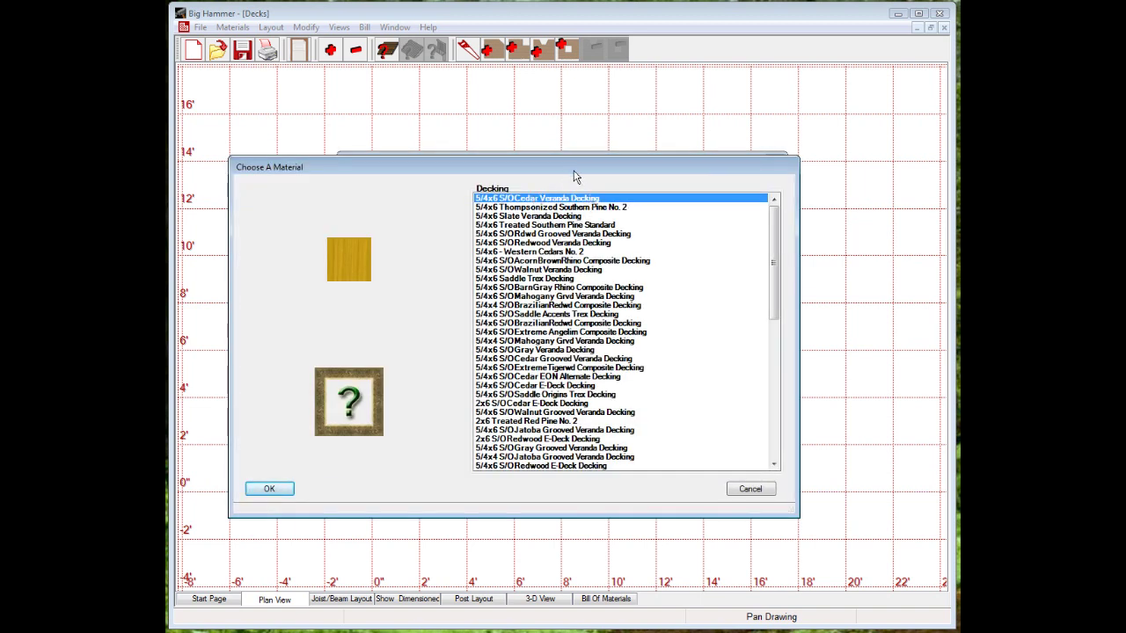
left_click(551, 209)
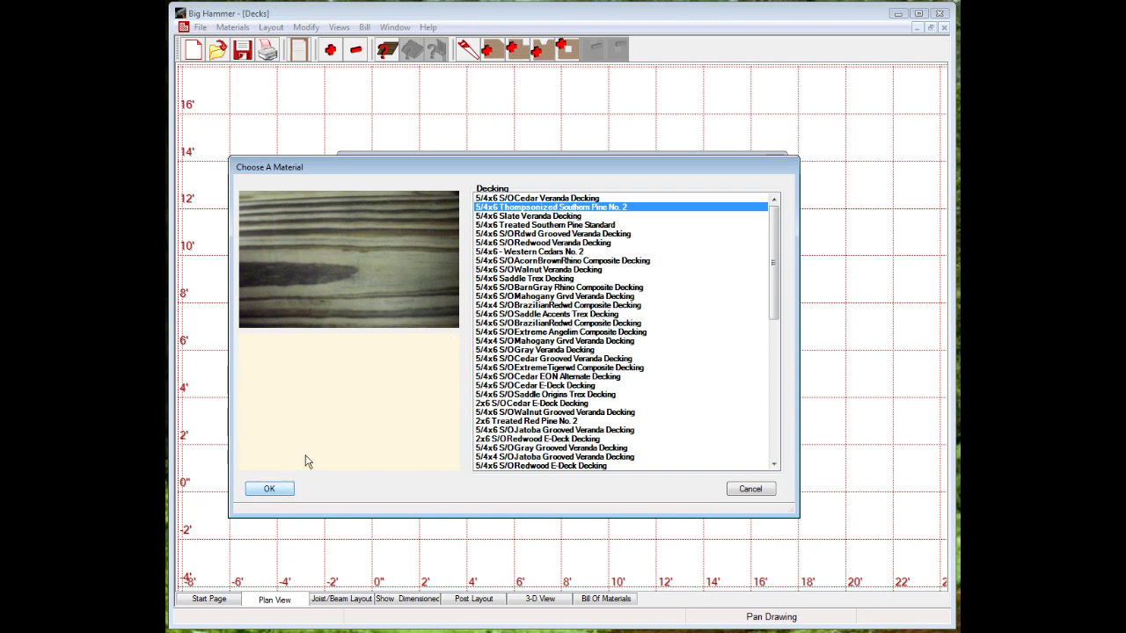
left_click(281, 488)
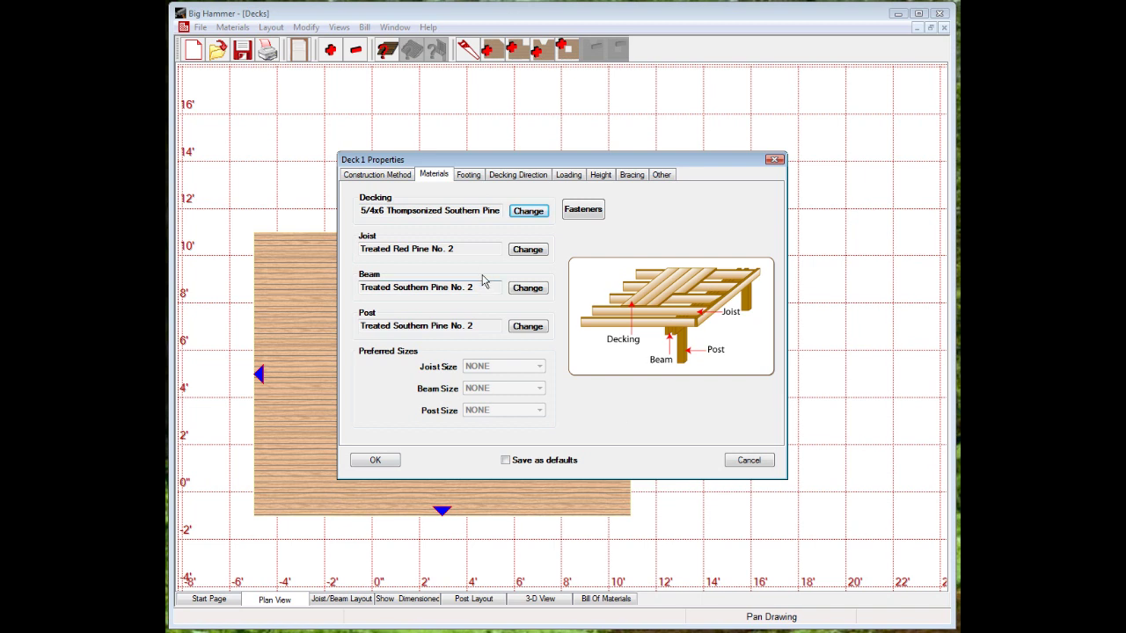
Change Deck 1's joists to Treated Southern Pine No. 2.
left_click(526, 250)
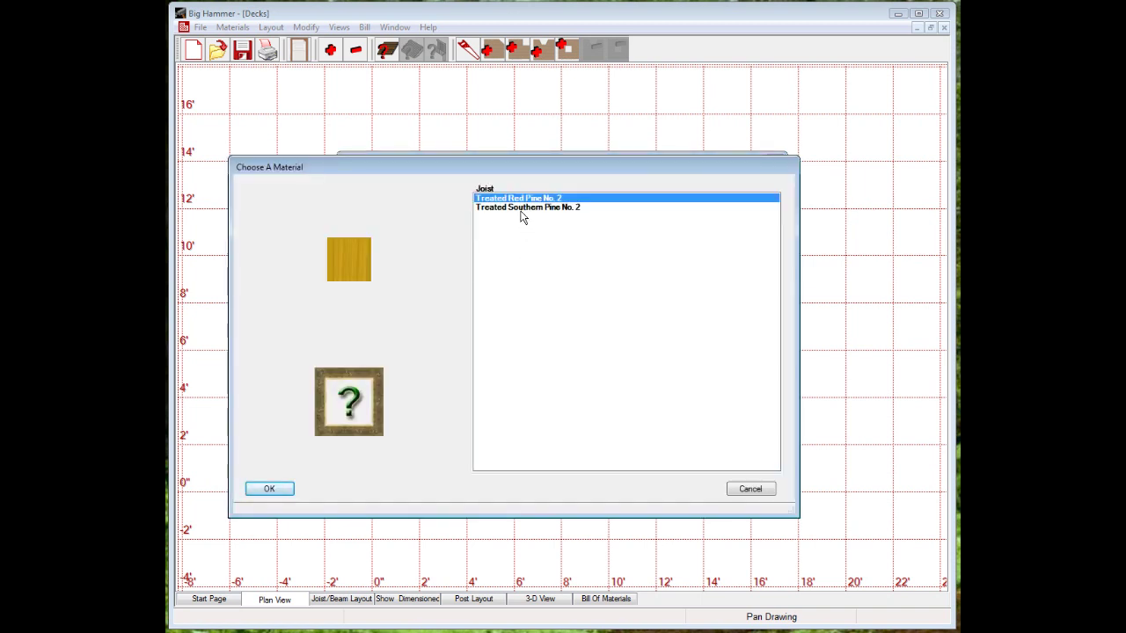
left_click(521, 210)
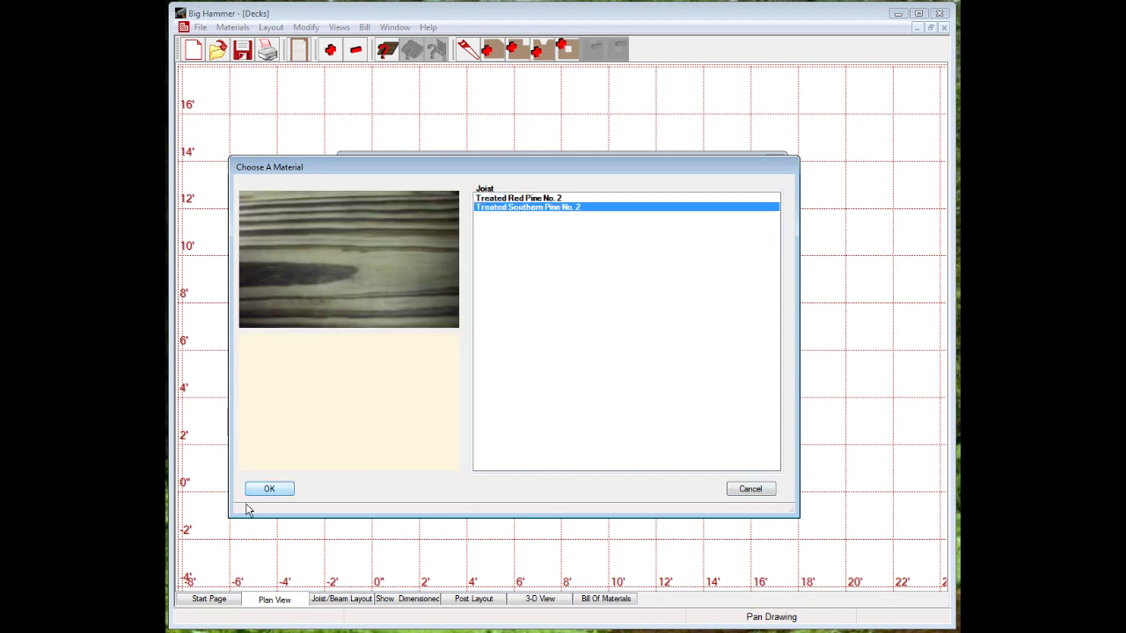
left_click(273, 489)
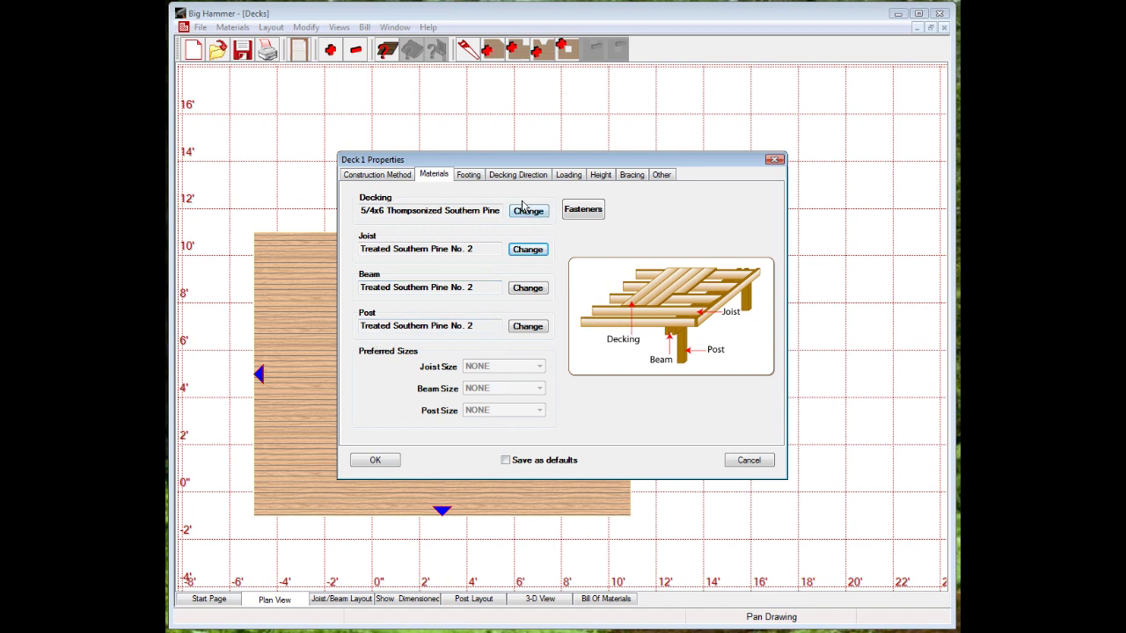
Use Pier In-Ground footings and the bottom-left diagonal decking pattern for Deck 1.
left_click(470, 175)
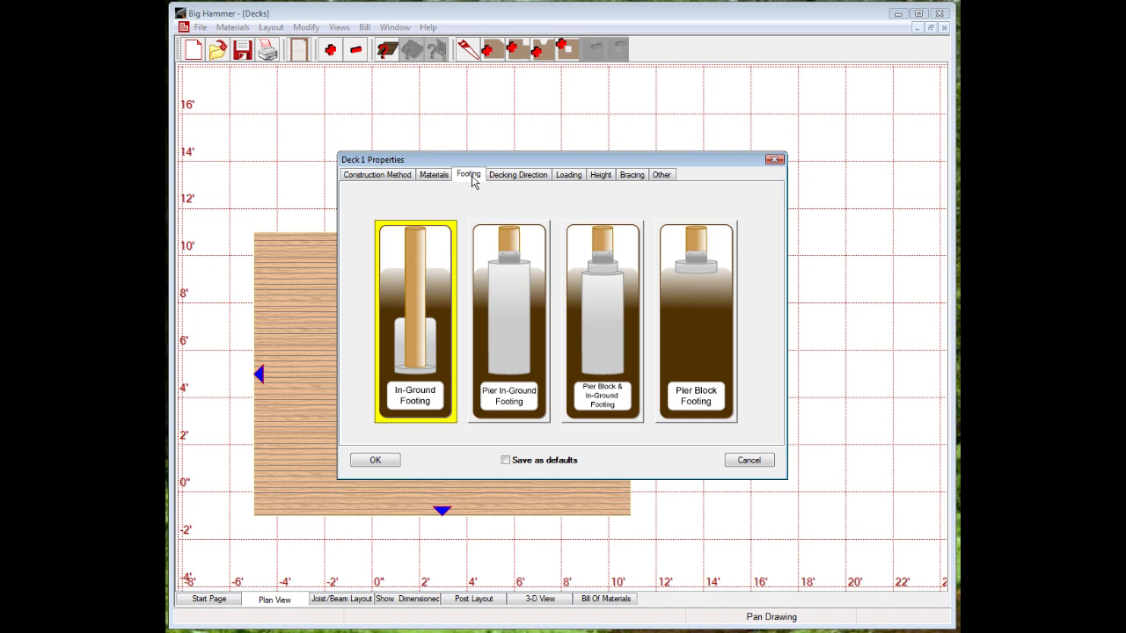
left_click(511, 325)
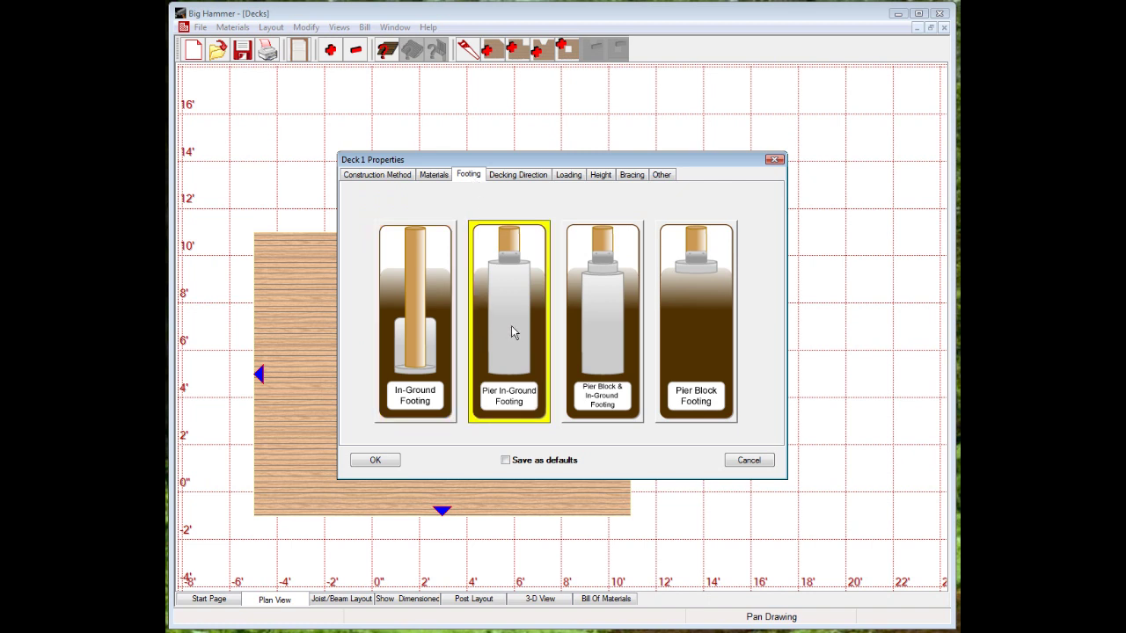
left_click(531, 175)
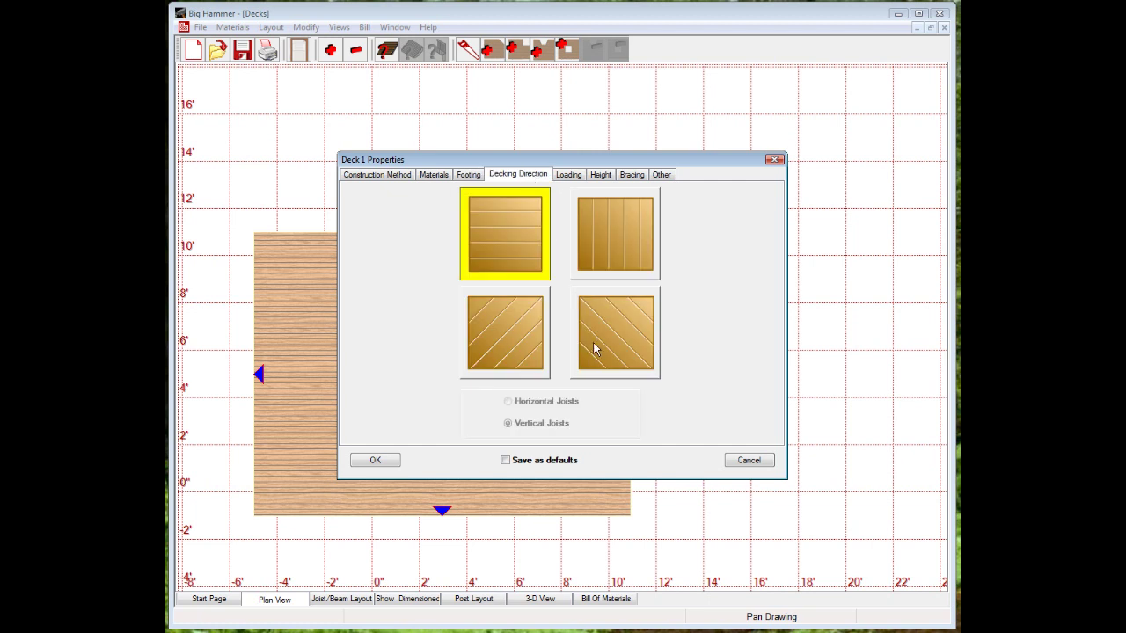
left_click(501, 352)
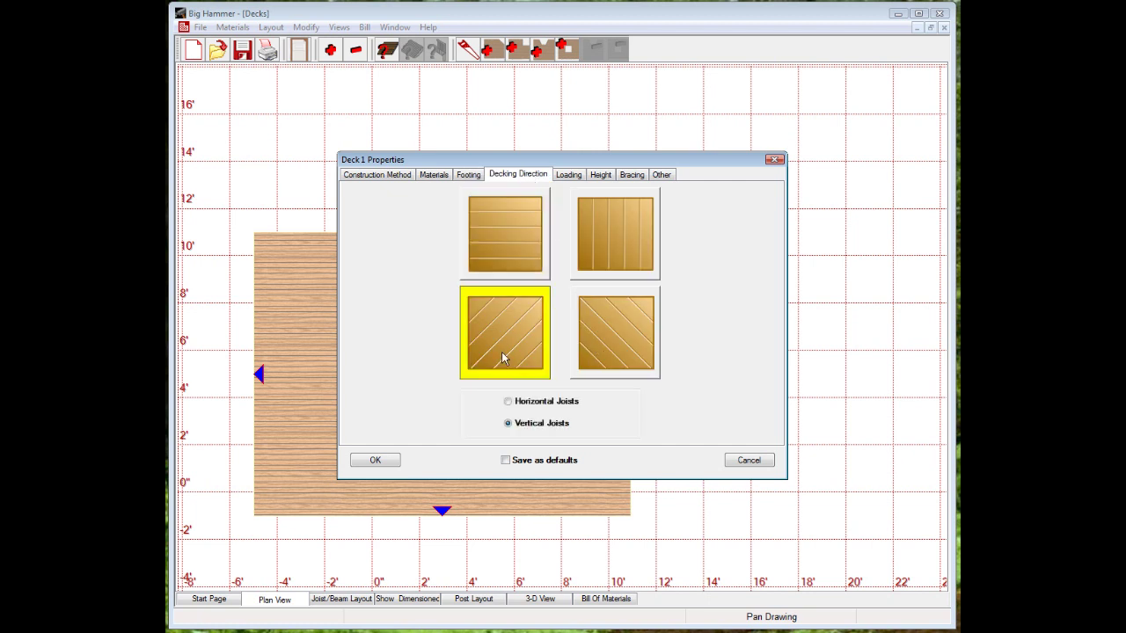
Set a 40 psf live load, review Height and Bracing, apply the properties, and show 3D.
left_click(569, 175)
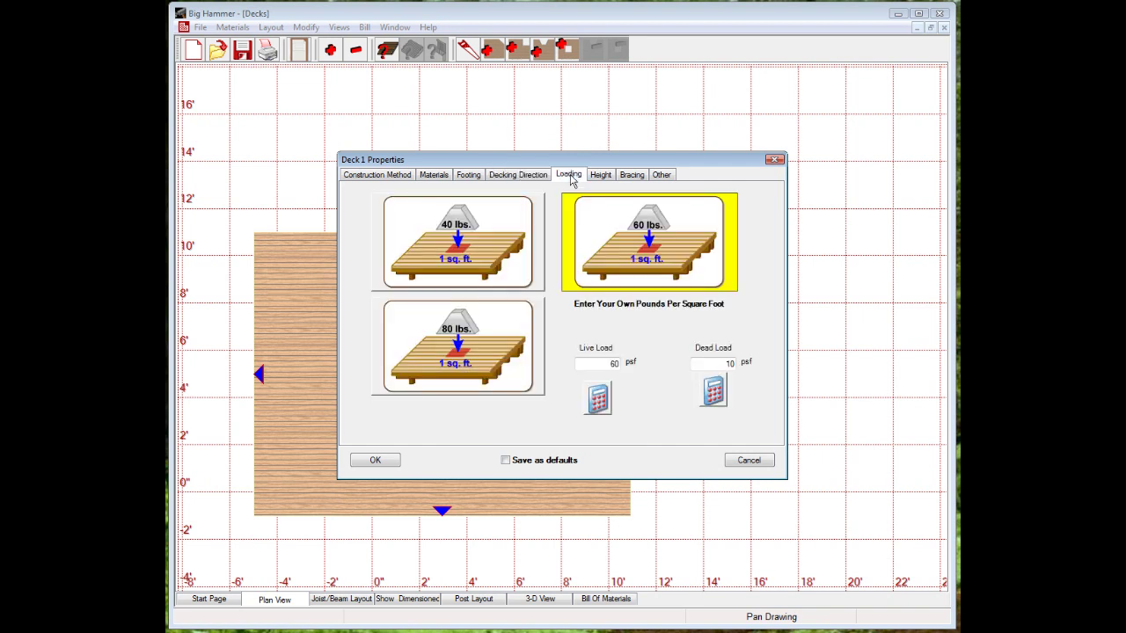
double_click(612, 364)
type("4")
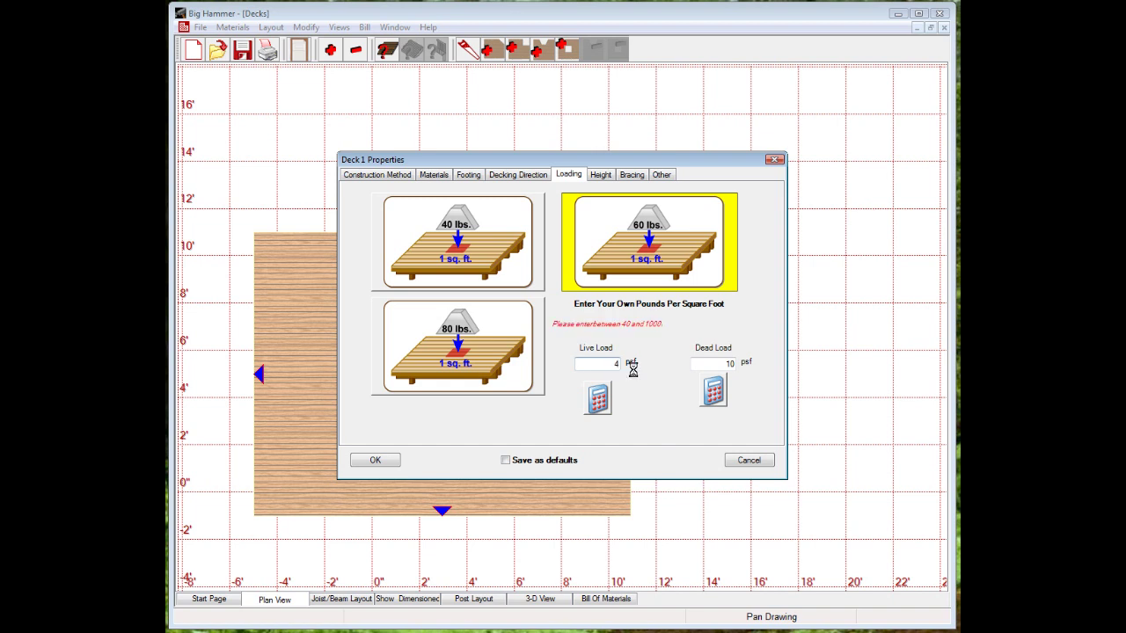
type("0")
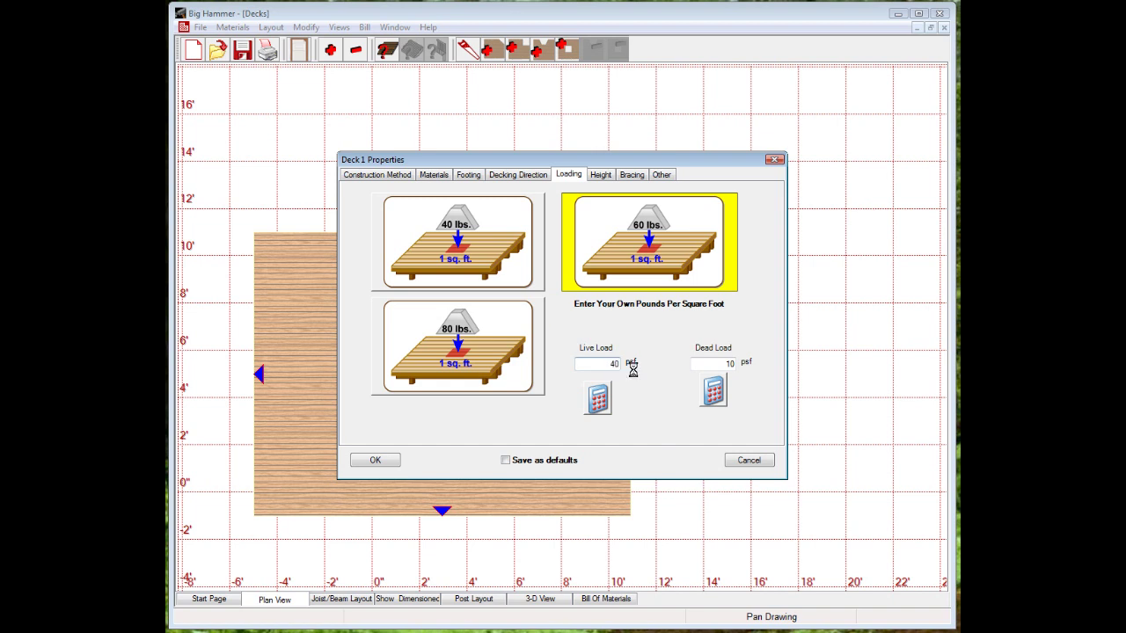
left_click(604, 181)
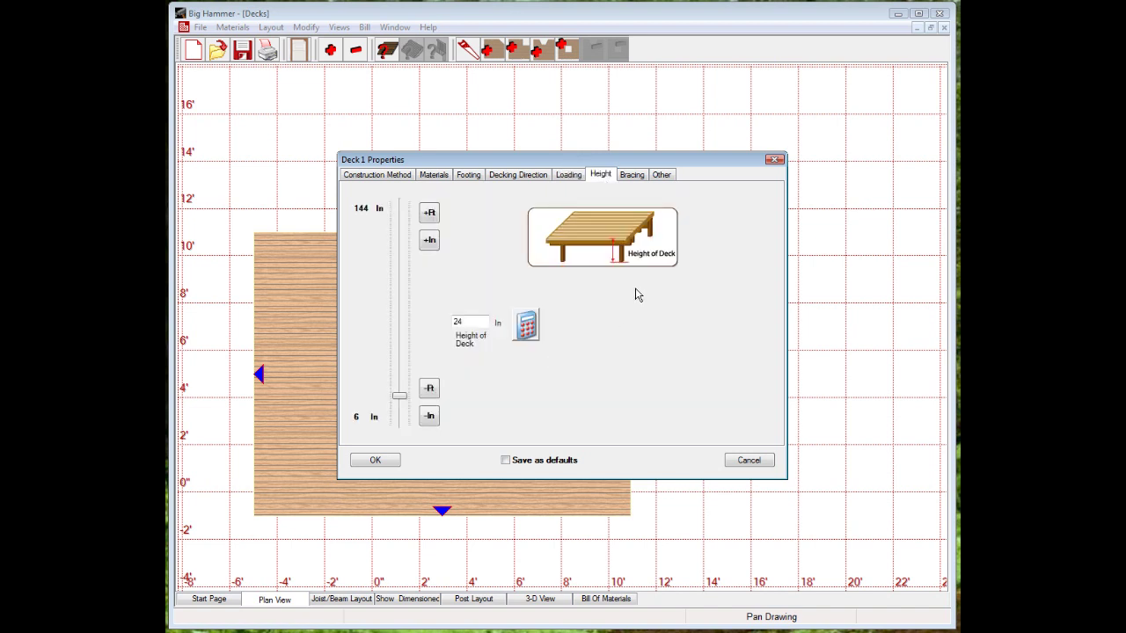
left_click(632, 178)
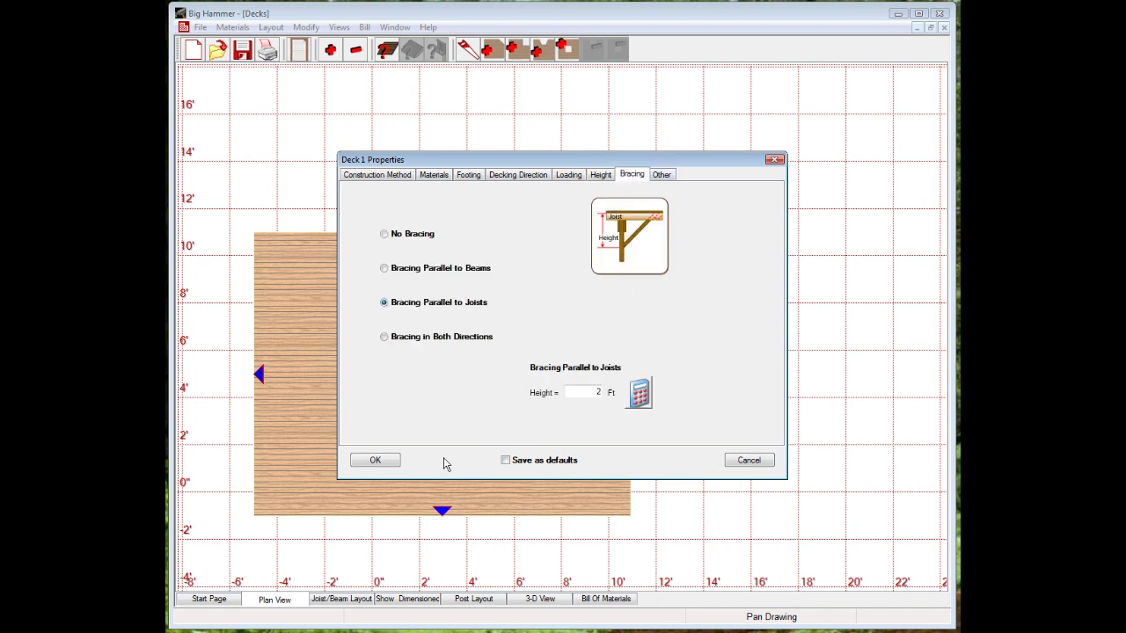
left_click(389, 465)
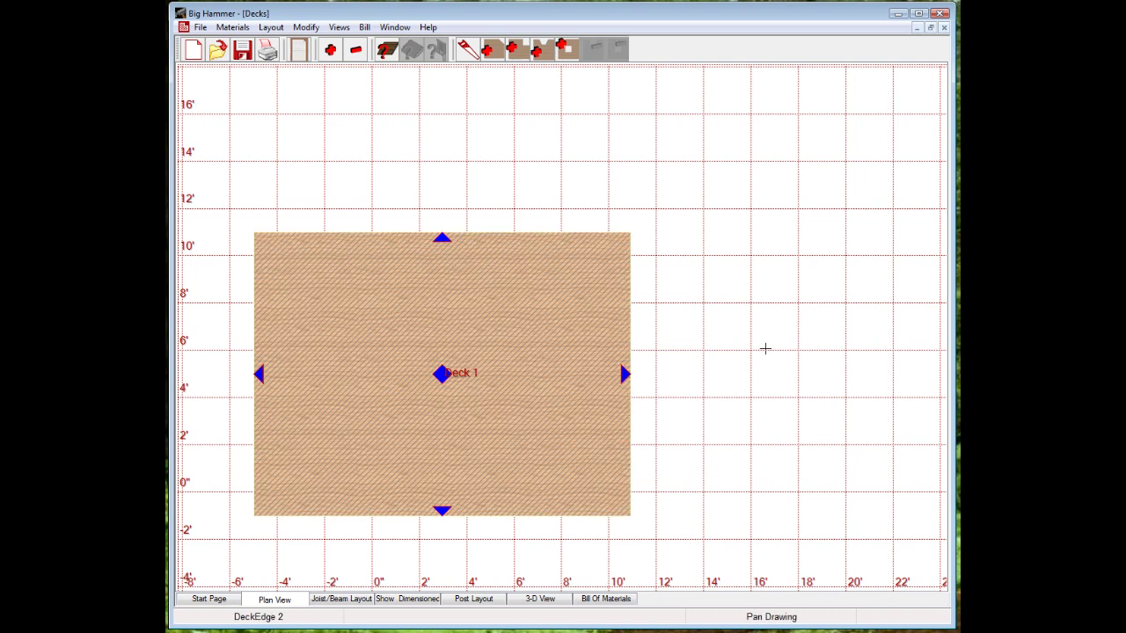
left_click(544, 604)
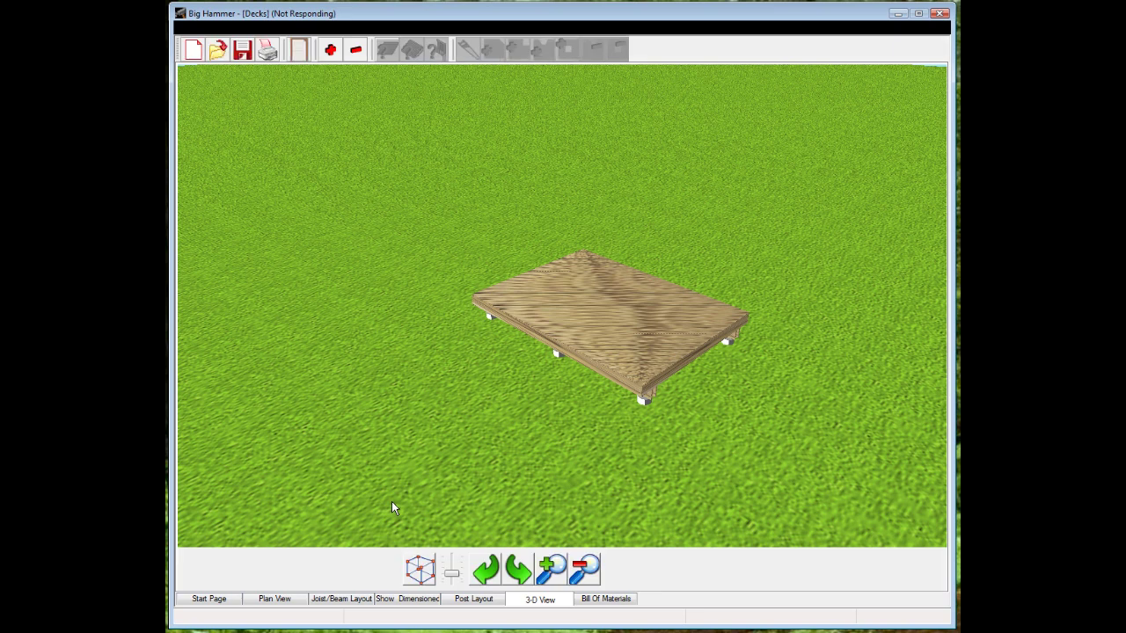
Rotate the 3D deck both ways and zoom in, then bring up the Bill of Materials.
left_click(519, 573)
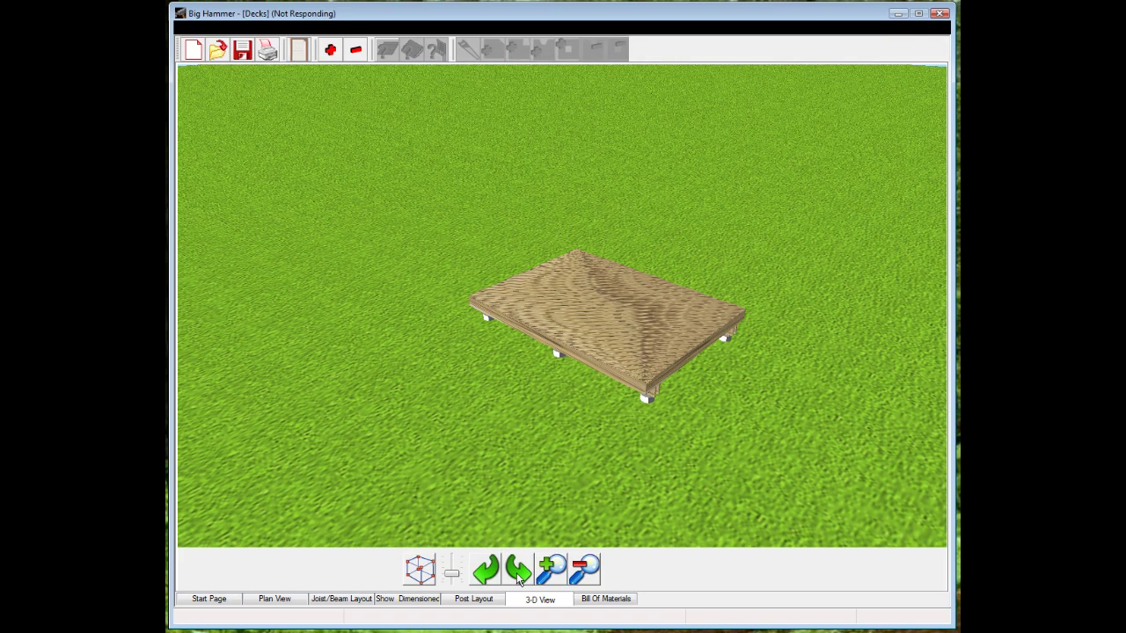
left_click(519, 572)
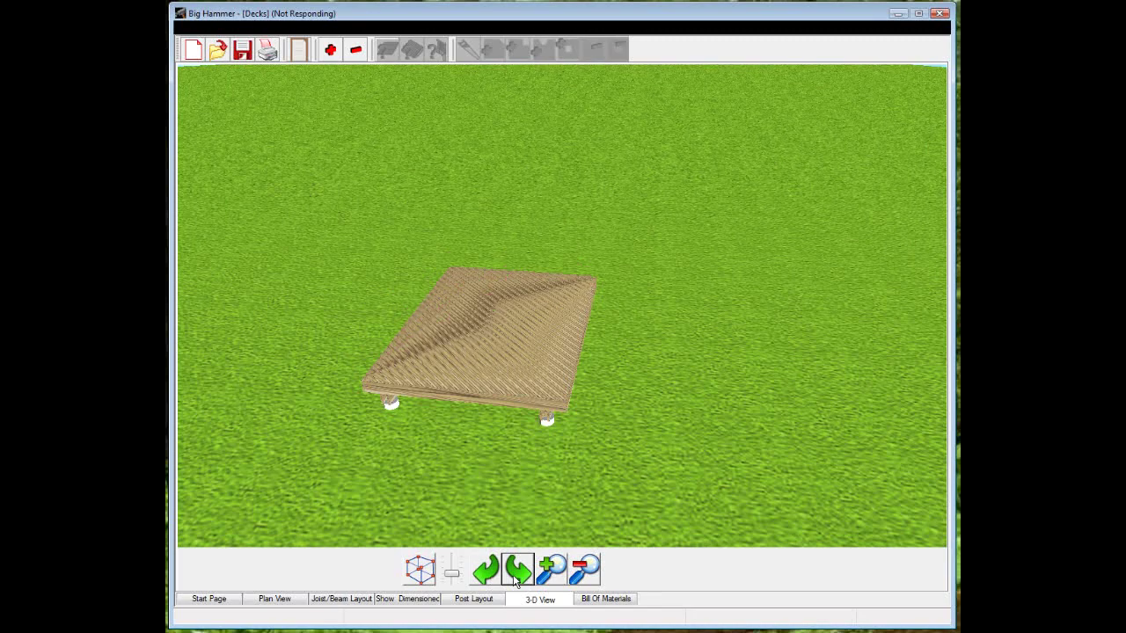
left_click(486, 573)
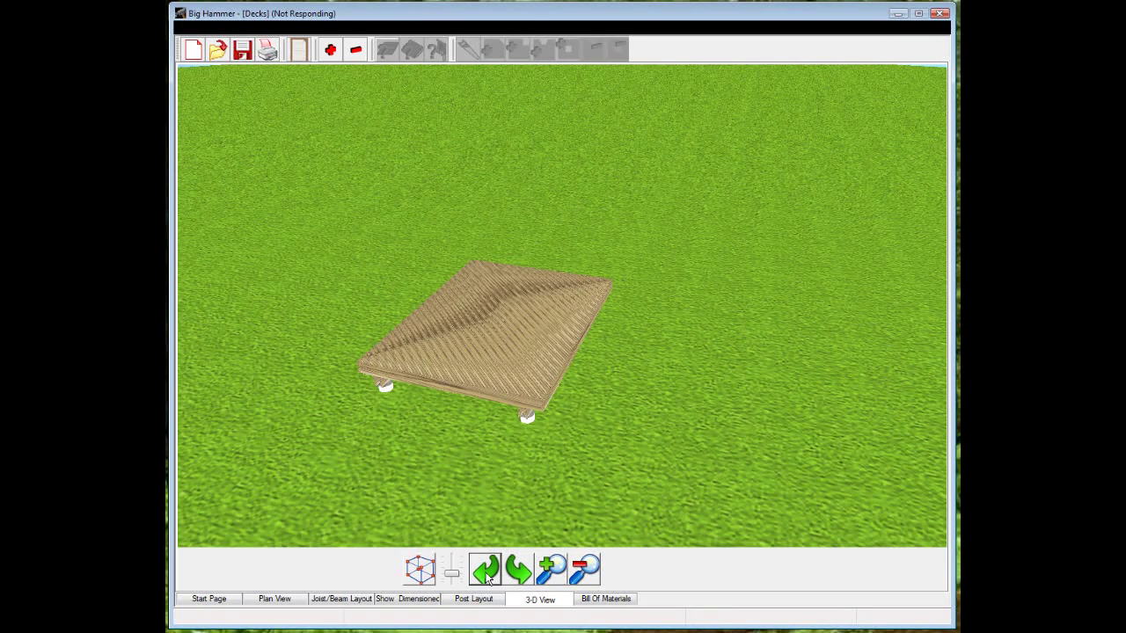
left_click(549, 571)
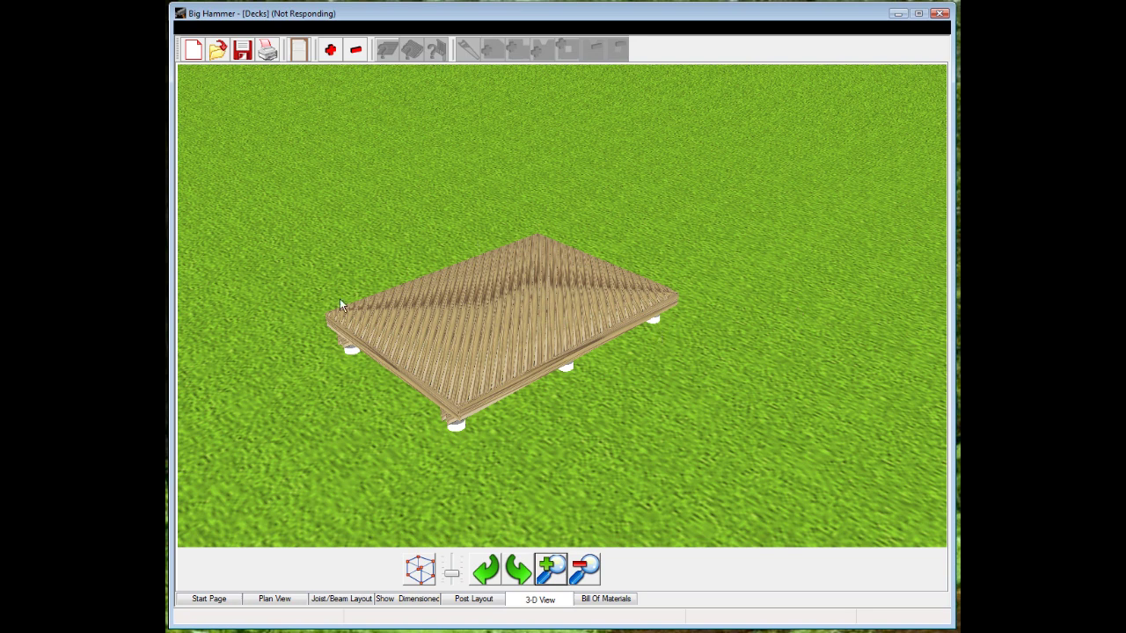
left_click(603, 606)
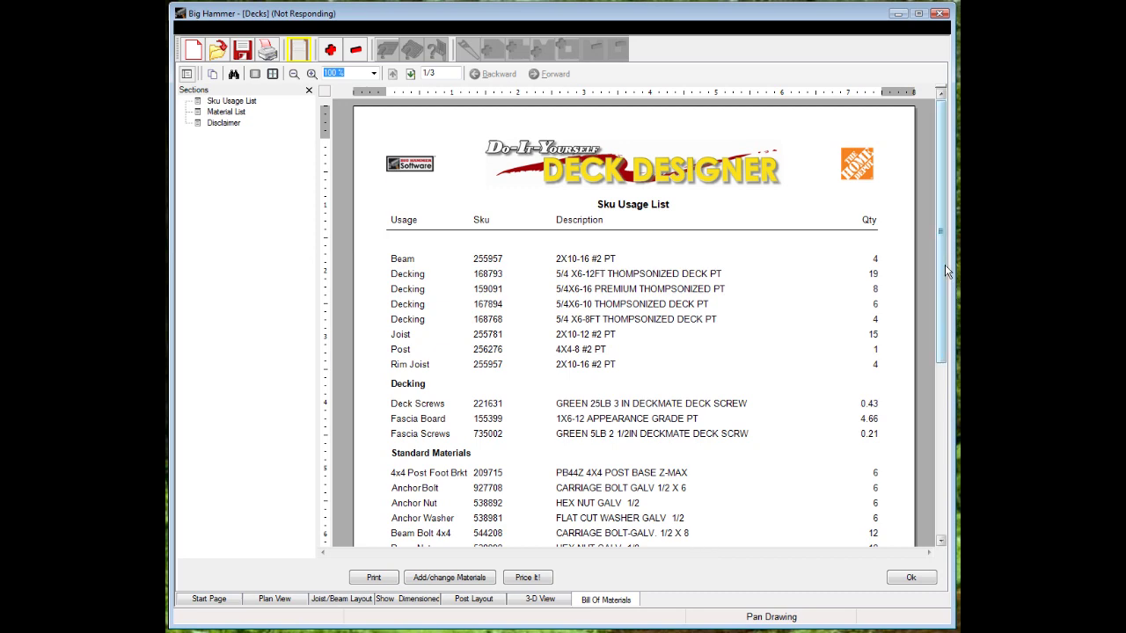
Scroll the Sku Usage List through the DiagBrac rows down to Joist Framing Nails.
left_click_drag(947, 271, 941, 334)
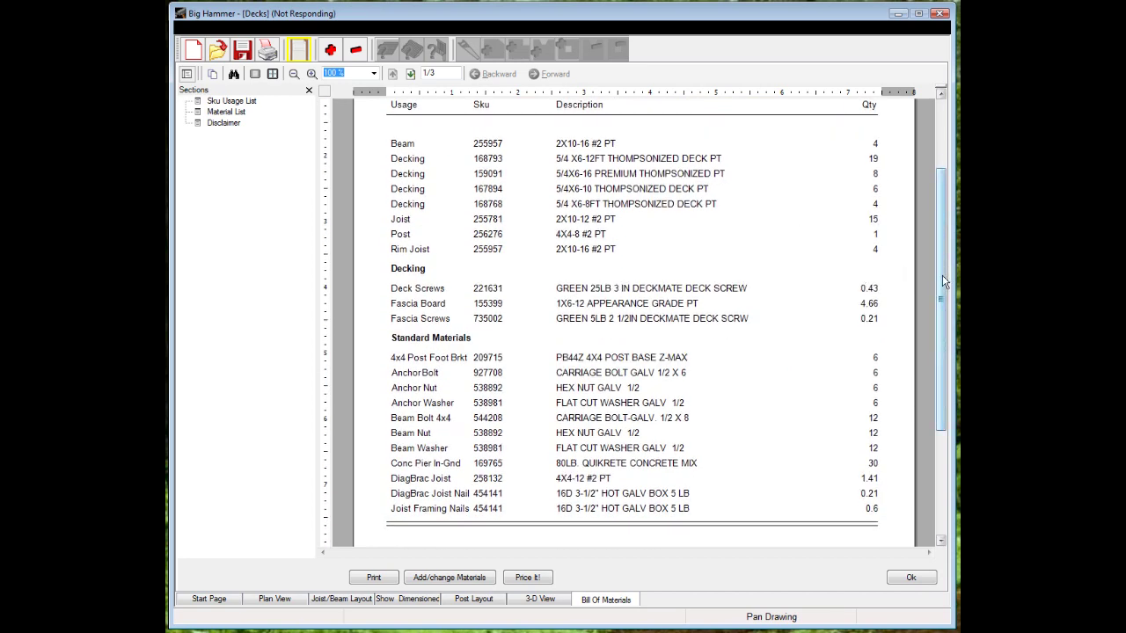
left_click_drag(943, 281, 946, 237)
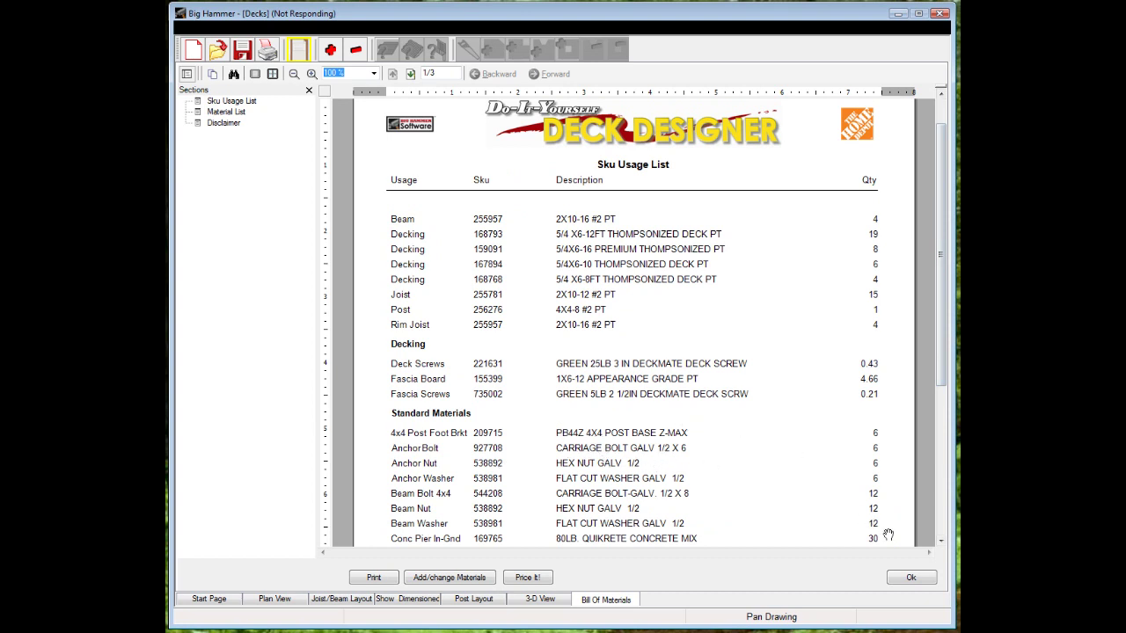
left_click(941, 543)
left_click(940, 543)
left_click(941, 542)
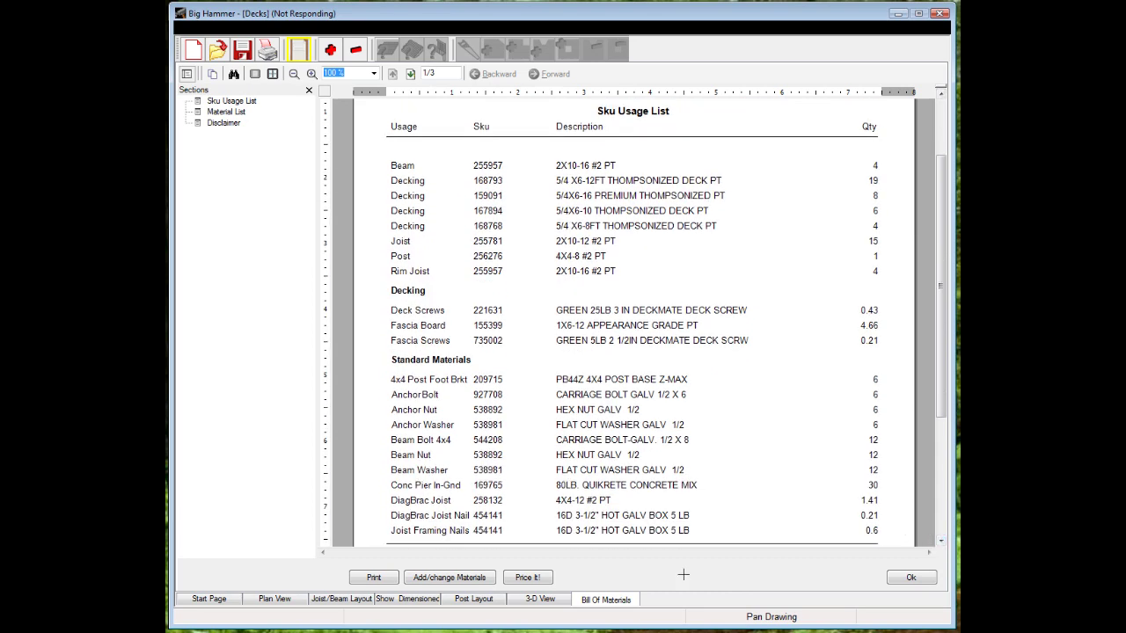
Price the materials at Home Depot and scroll the $1,178.85 quote in Firefox.
left_click(529, 583)
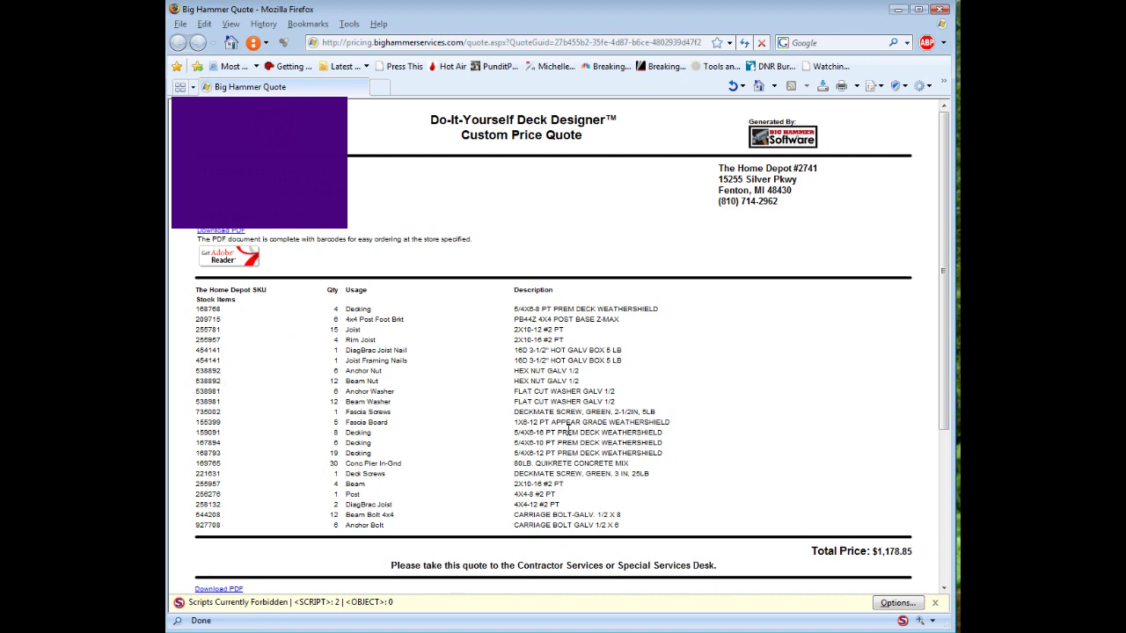
mouse_move(945, 424)
left_mouse_down()
mouse_move(944, 538)
mouse_move(953, 416)
left_mouse_up()
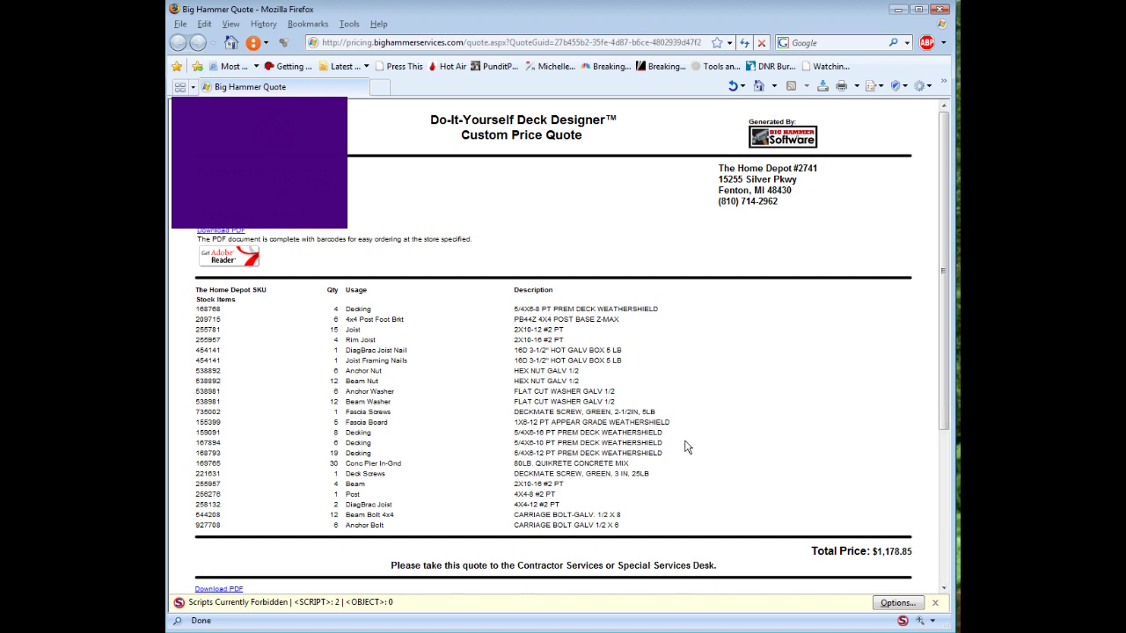